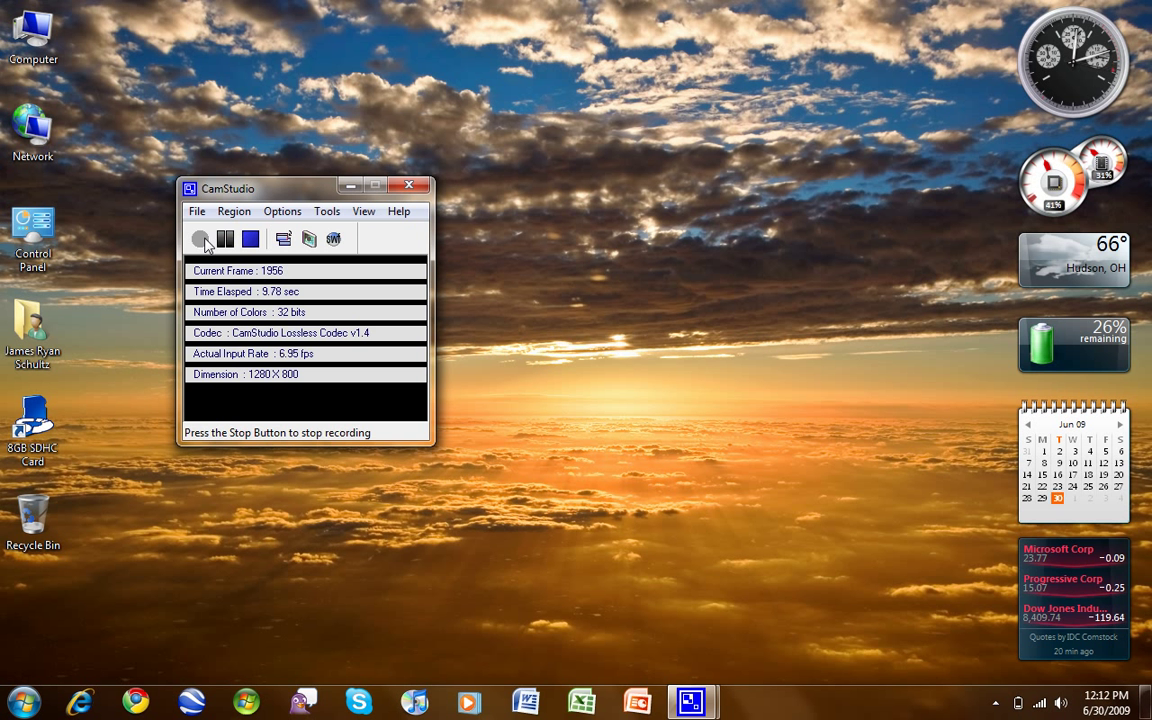
Switch to Google Chrome and open the Windows 7 product page on the Microsoft Windows site.
left_click(346, 186)
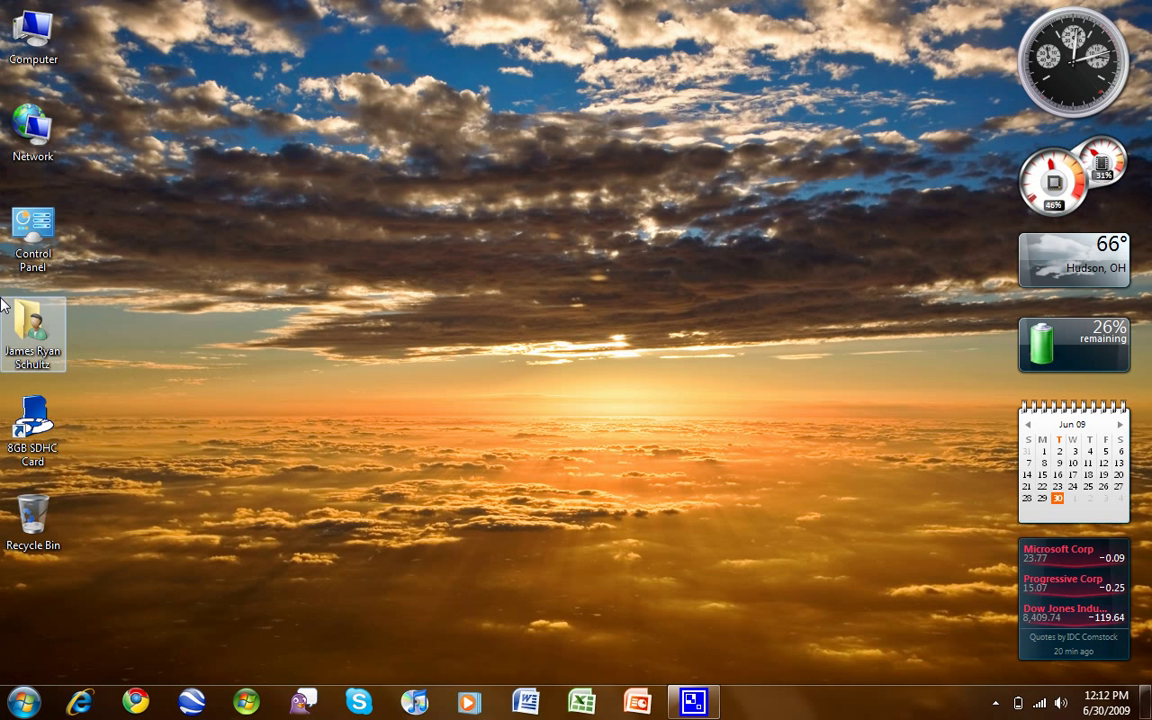
left_click(22, 702)
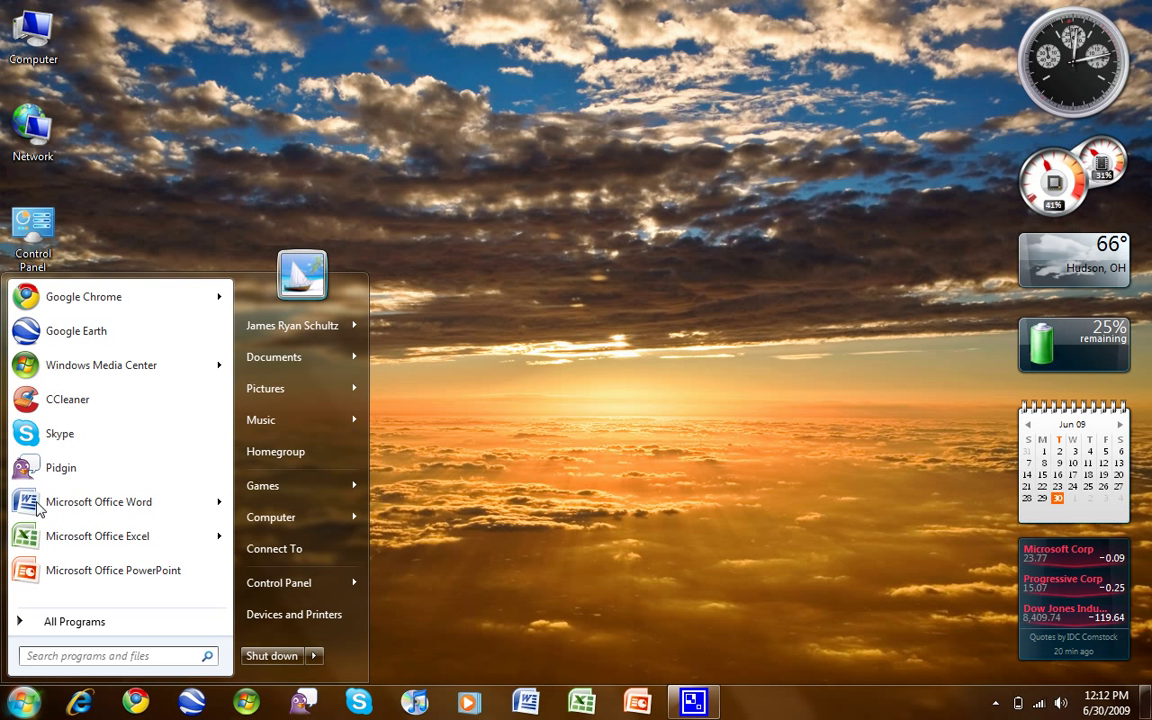
left_click(86, 302)
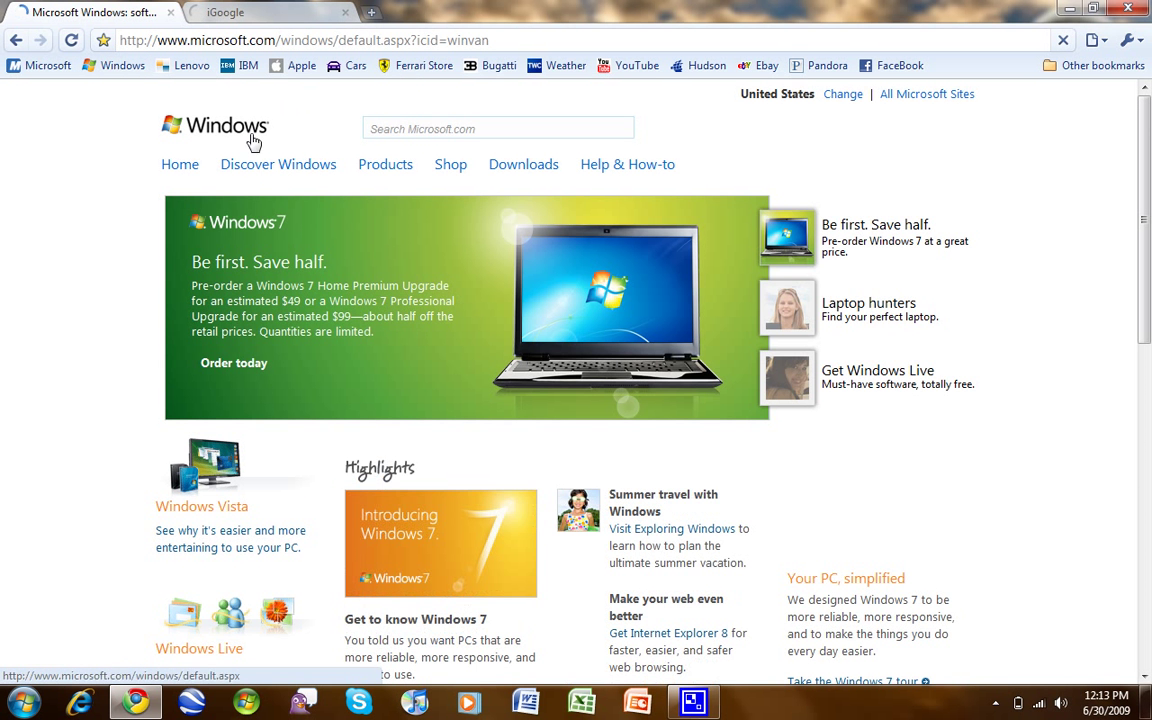
mouse_move(386, 170)
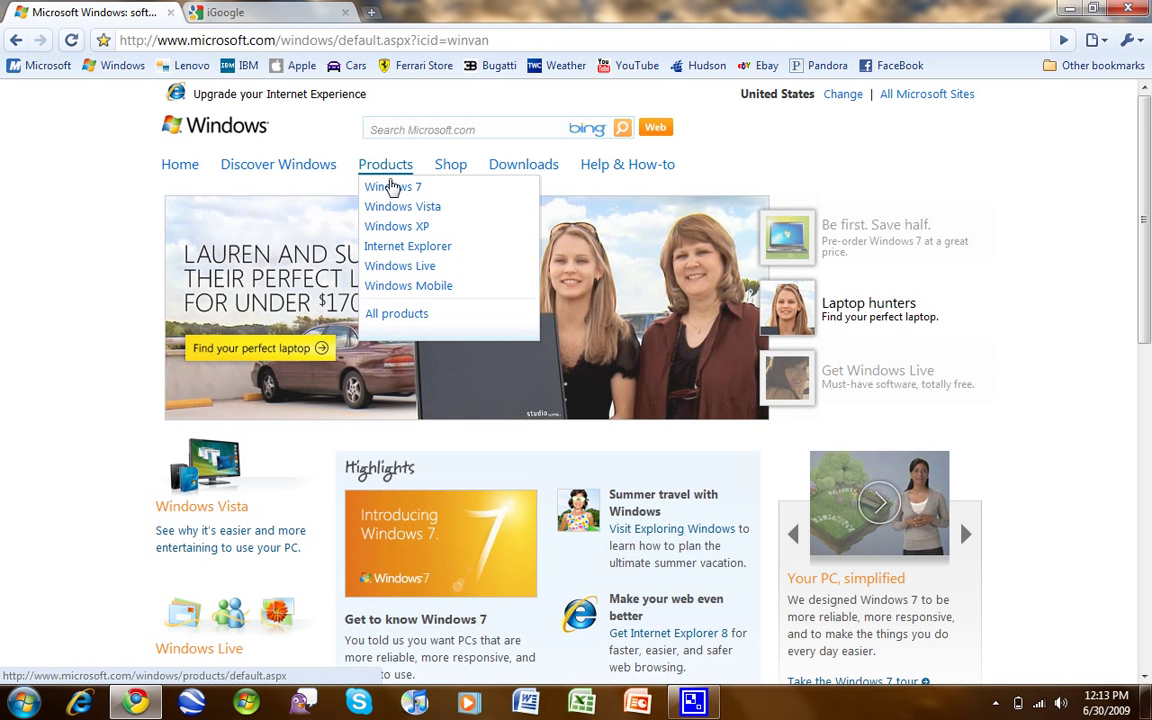
left_click(397, 193)
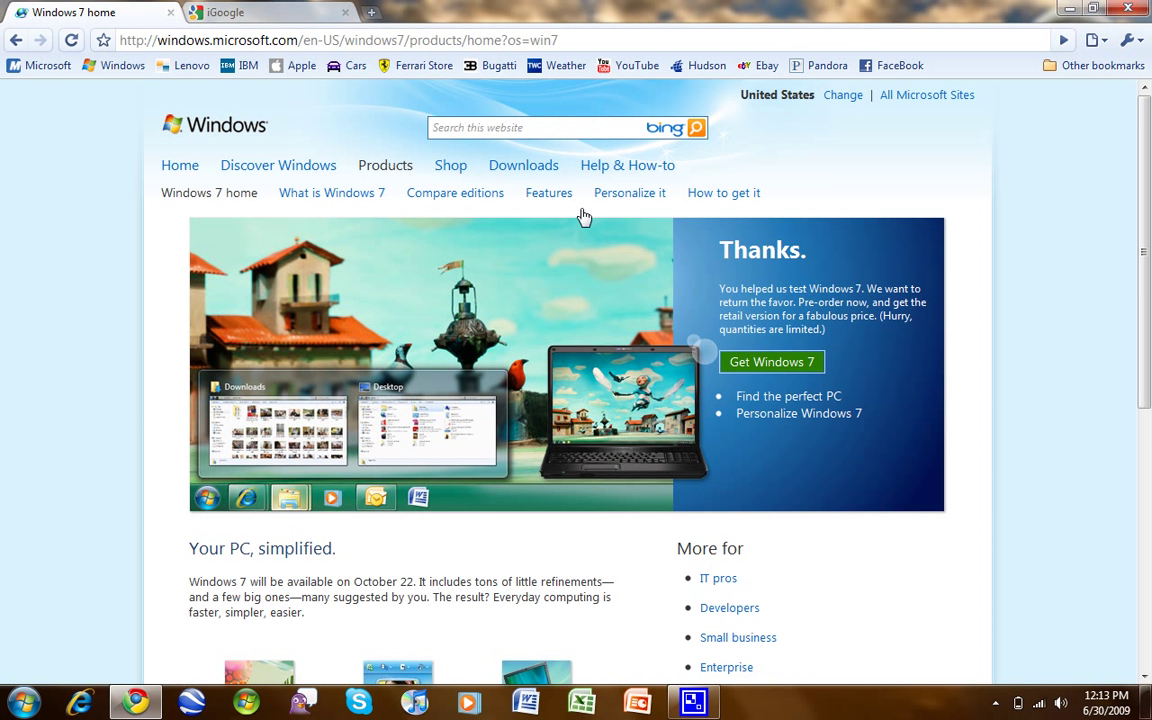
Search the Windows website for "Windows XP Mode for Windows 7".
scroll(584, 217, "down", 3)
scroll(584, 217, "up", 3)
left_click(571, 134)
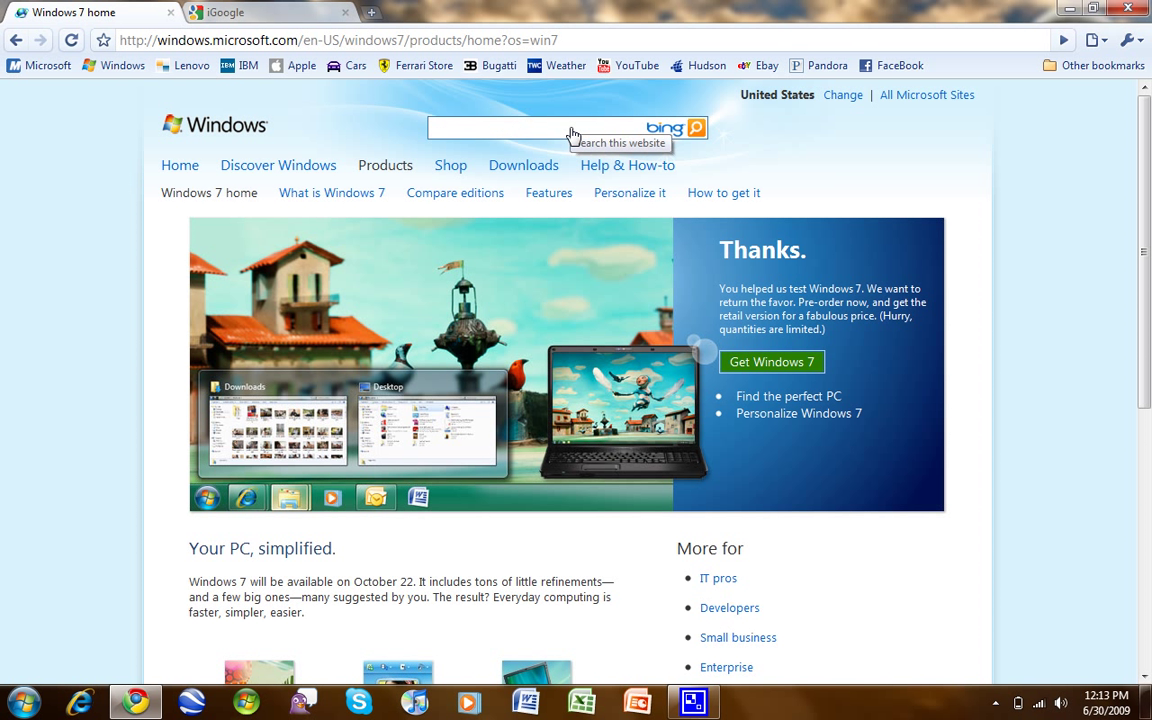
type("Windows XP Mode for Windows 76")
key("Return")
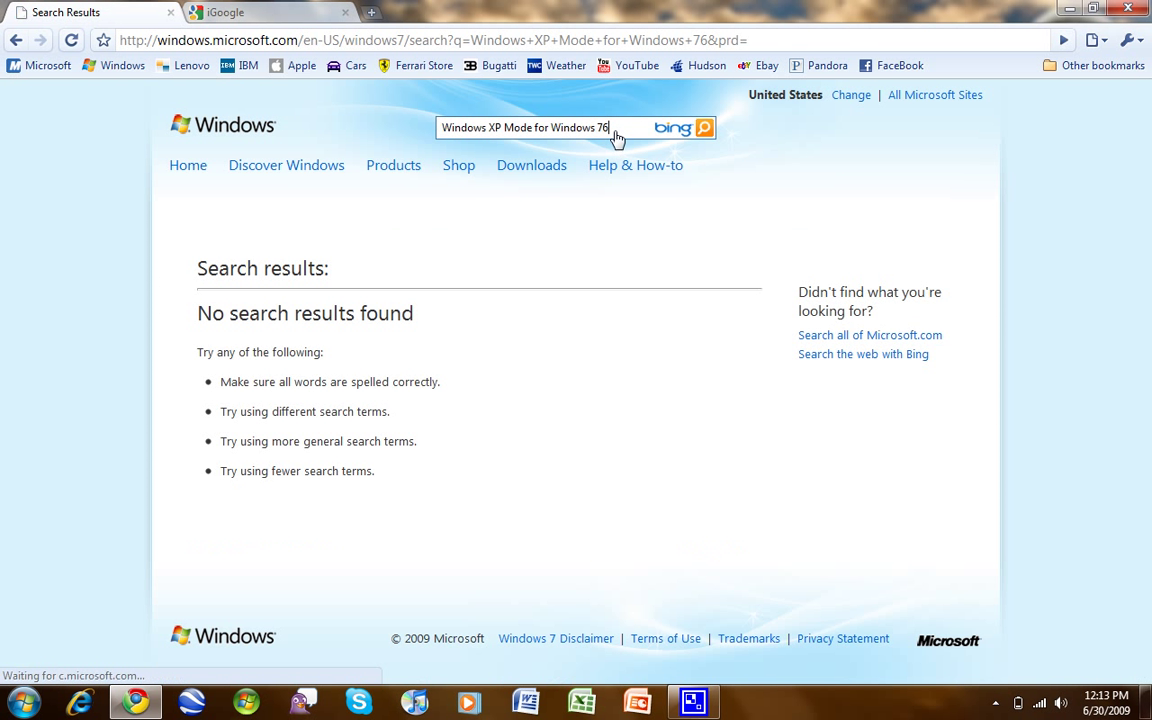
key("BackSpace")
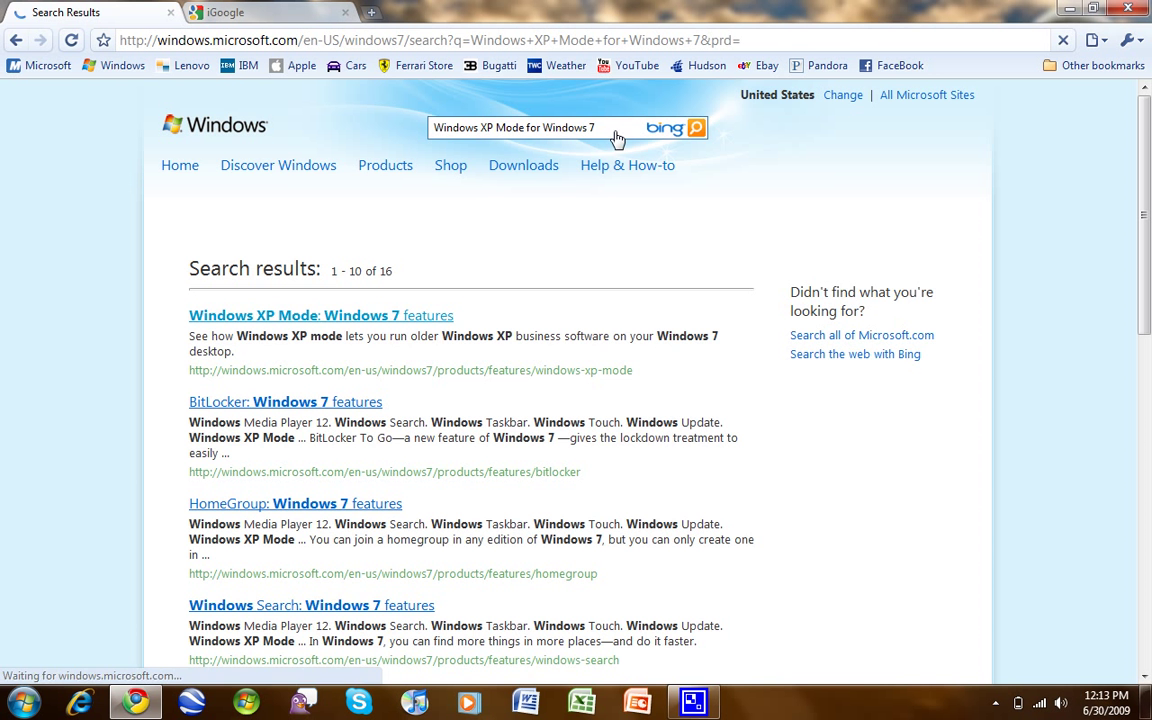
Open the Windows XP Mode feature page and follow the Windows Virtual PC link to the Beta download page.
left_click(352, 316)
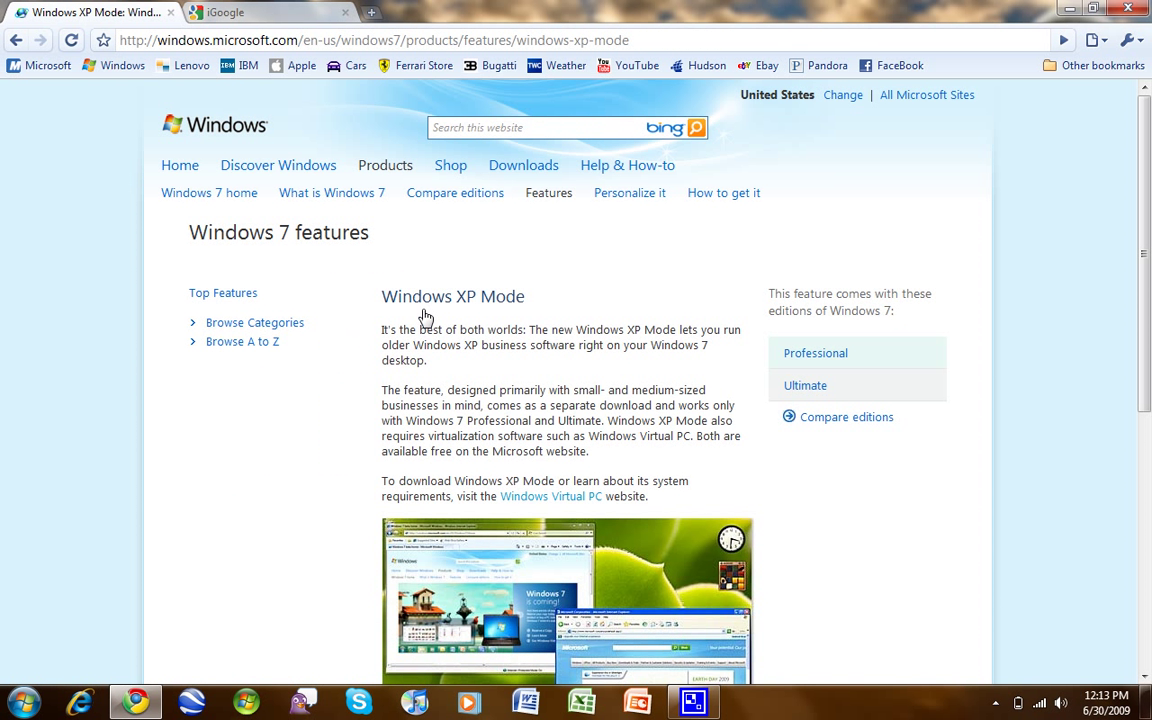
scroll(425, 316, "down", 2)
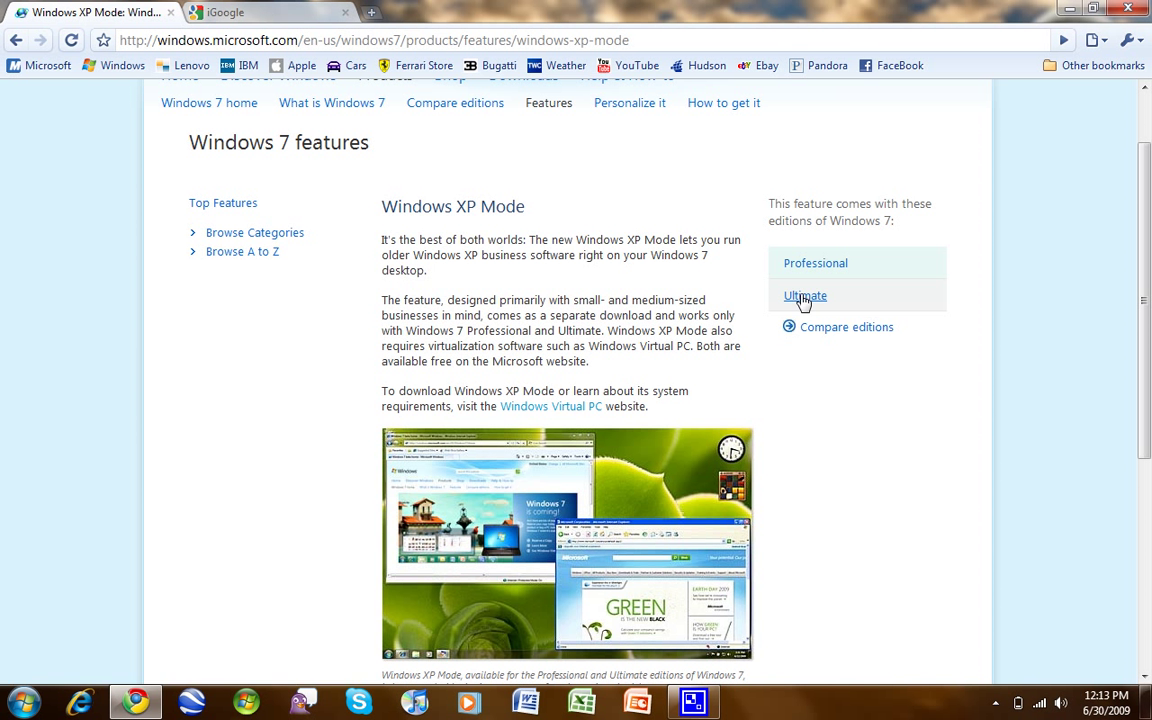
left_click(566, 408)
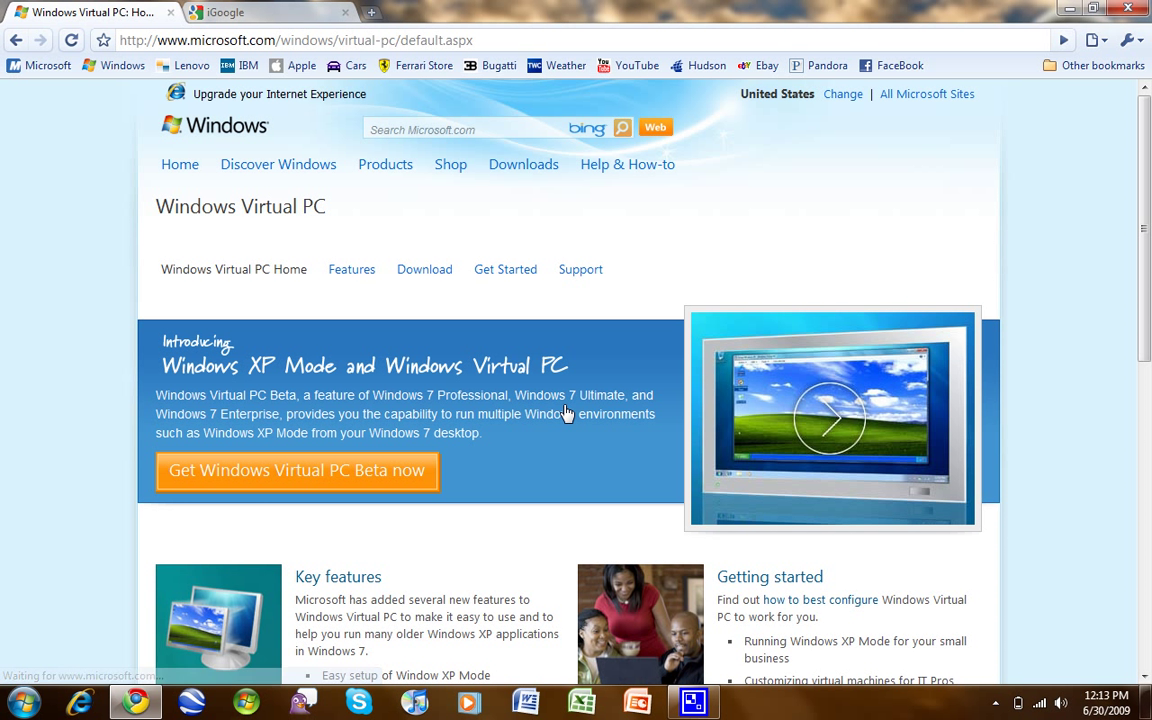
left_click(385, 472)
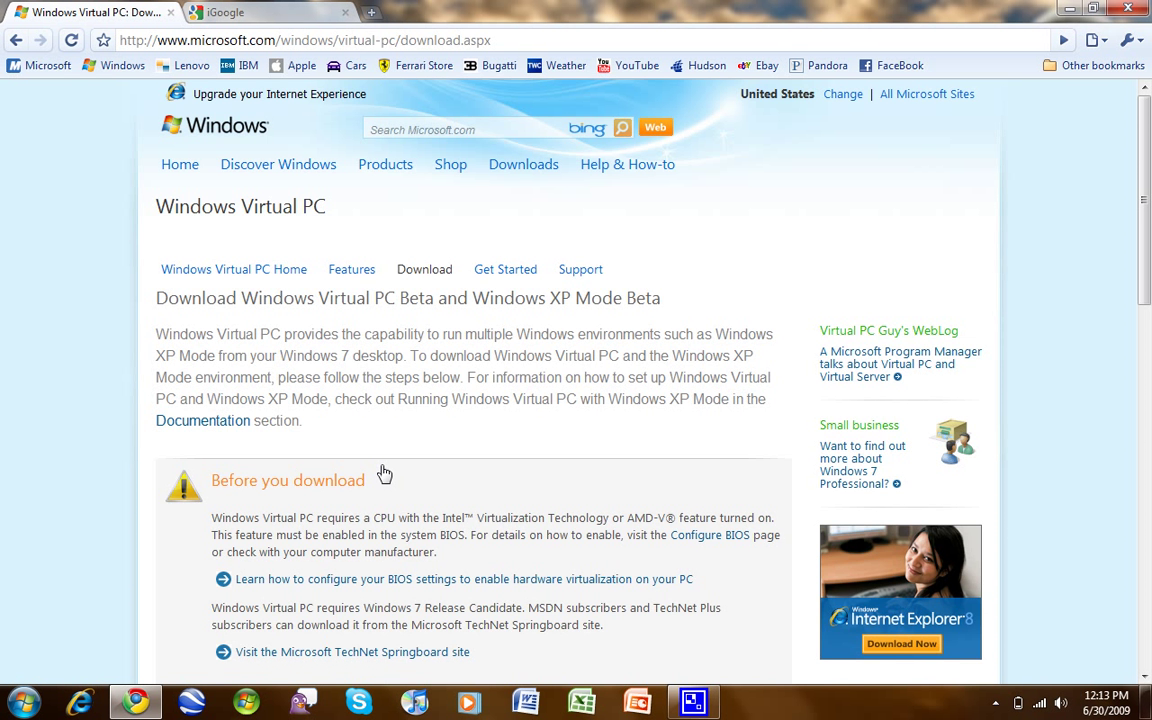
Review the installation choices and downloads for Windows Virtual PC Beta and Windows XP Mode Beta, and return to the desktop.
scroll(385, 472, "down", 6)
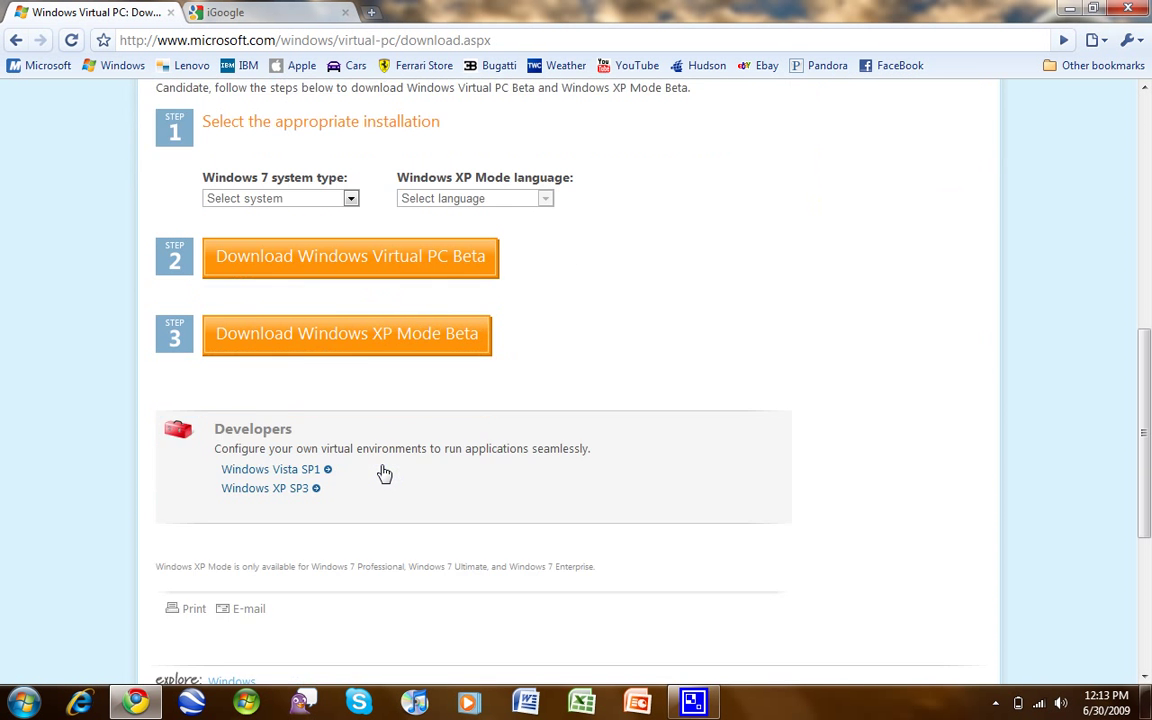
scroll(386, 445, "down", 1)
scroll(391, 411, "up", 3)
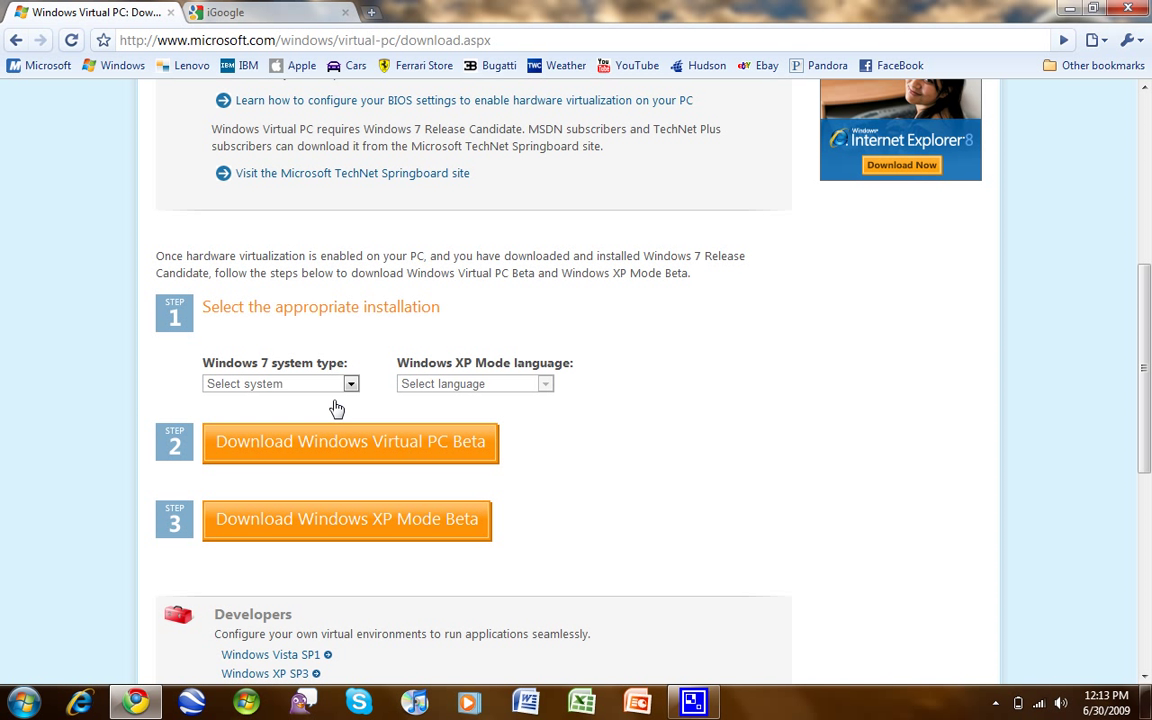
left_click(346, 386)
left_click(537, 458)
key("super+d")
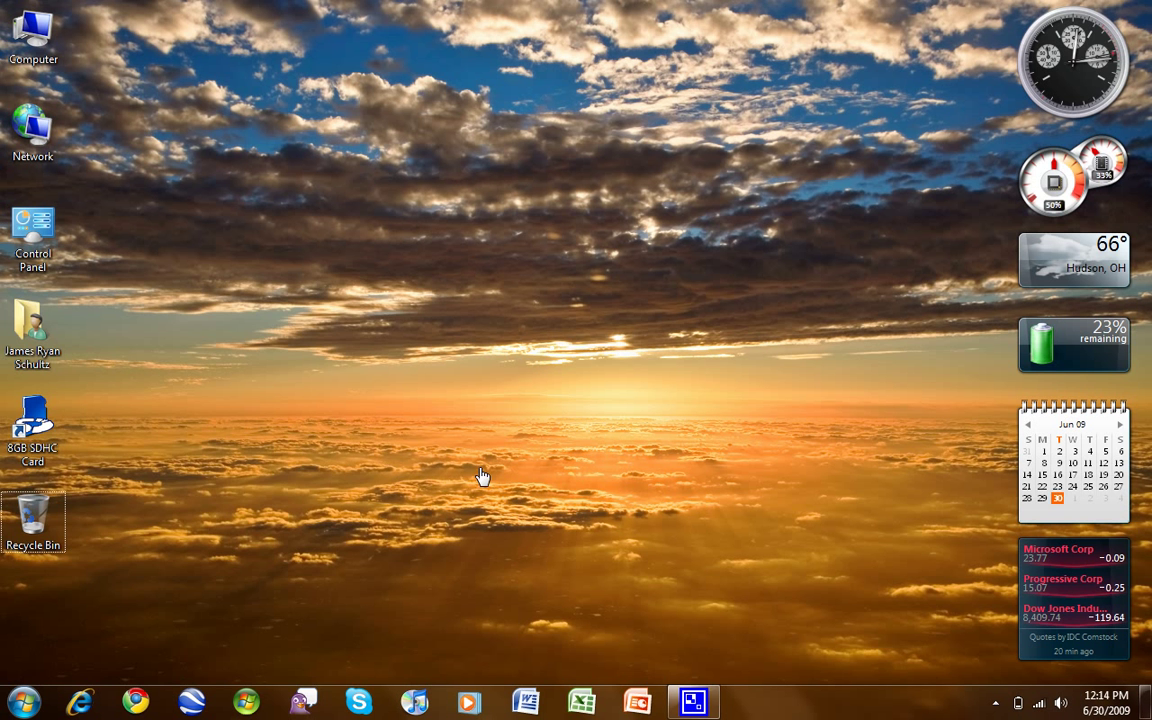
Launch Virtual Windows XP from the Windows Virtual PC program folder.
key("super")
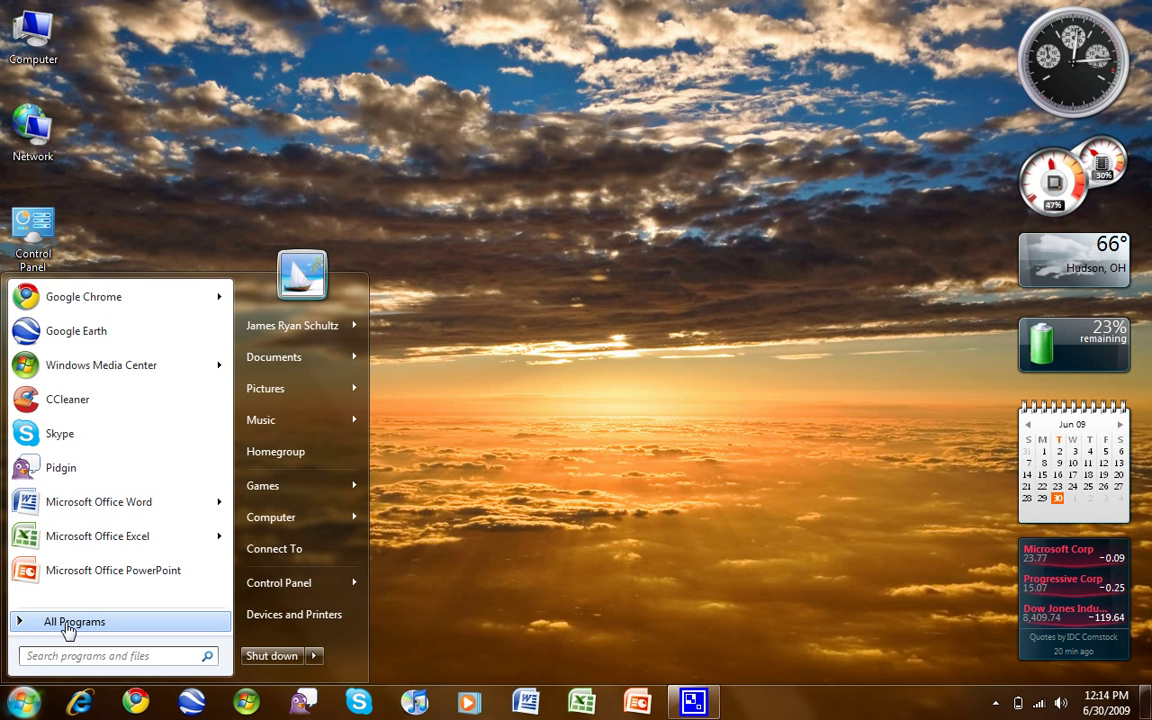
left_click(67, 630)
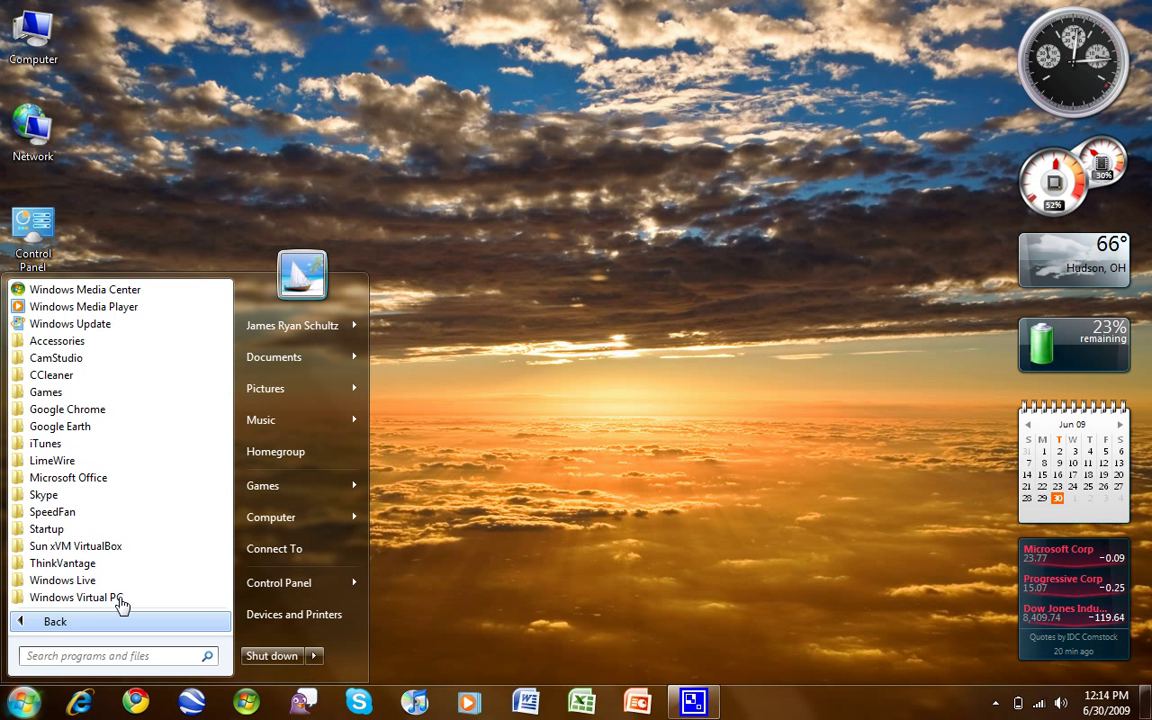
left_click(115, 621)
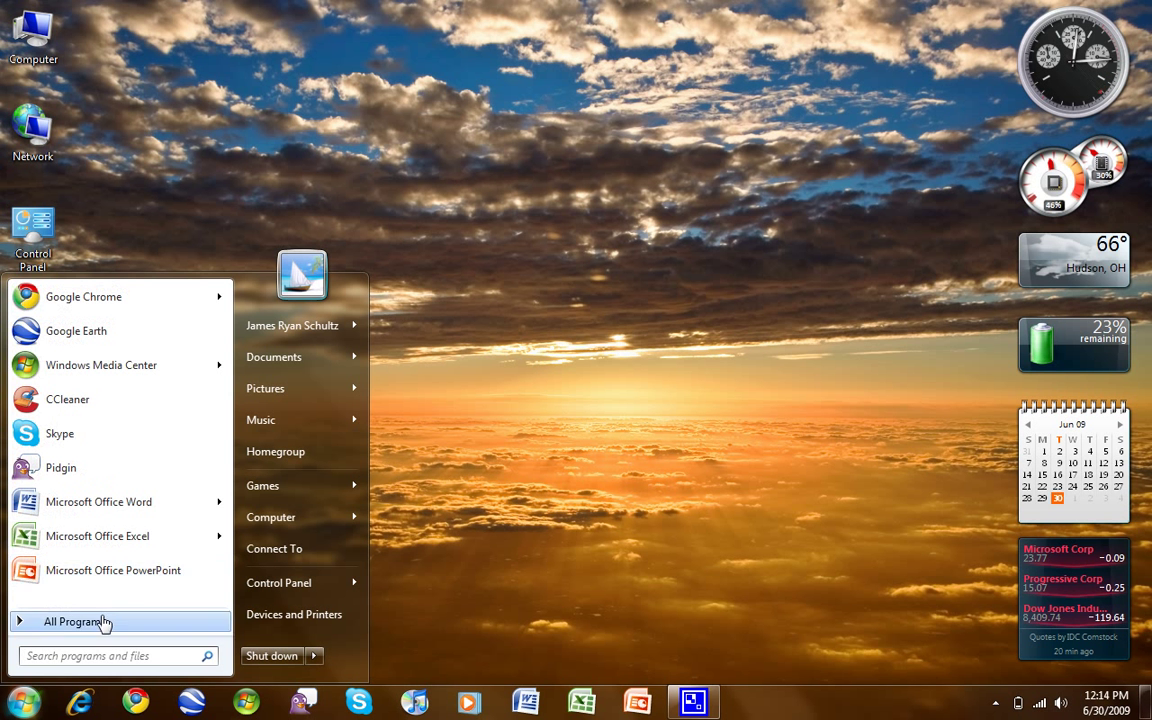
left_click(110, 624)
left_click(124, 598)
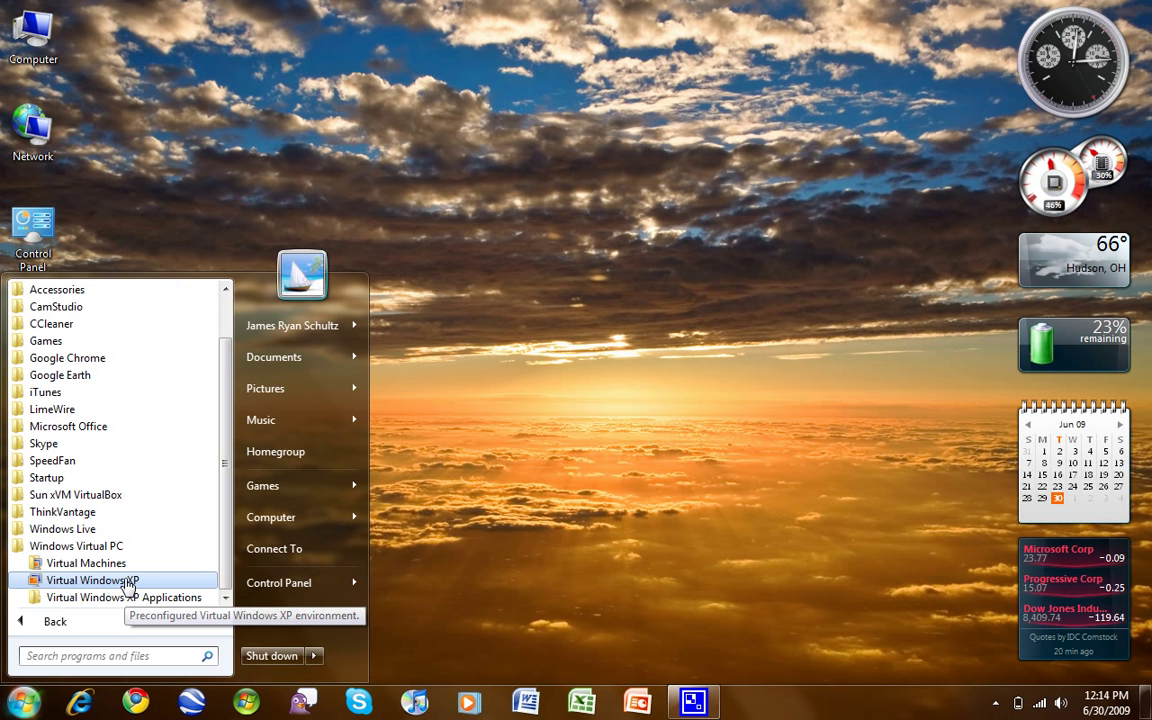
left_click(128, 582)
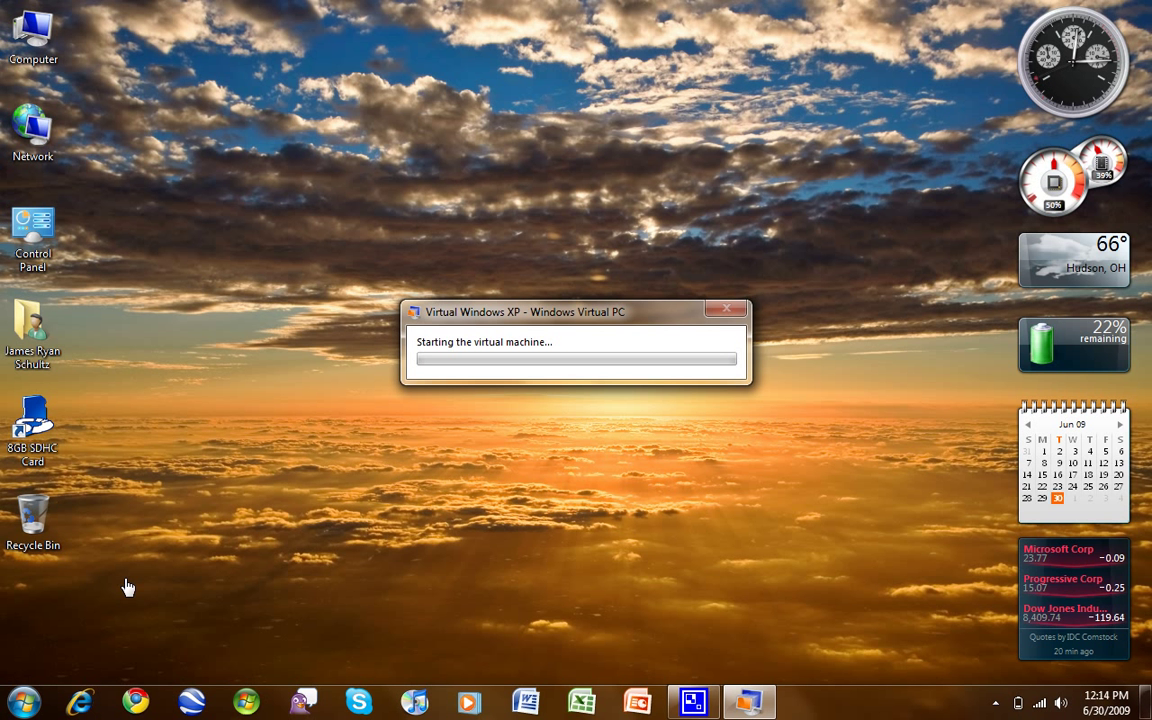
Browse to the Windows XP folder in My Virtual Machines under My Documents, and return to the virtual machine's startup window.
key("super")
mouse_move(290, 357)
mouse_move(423, 351)
mouse_move(546, 372)
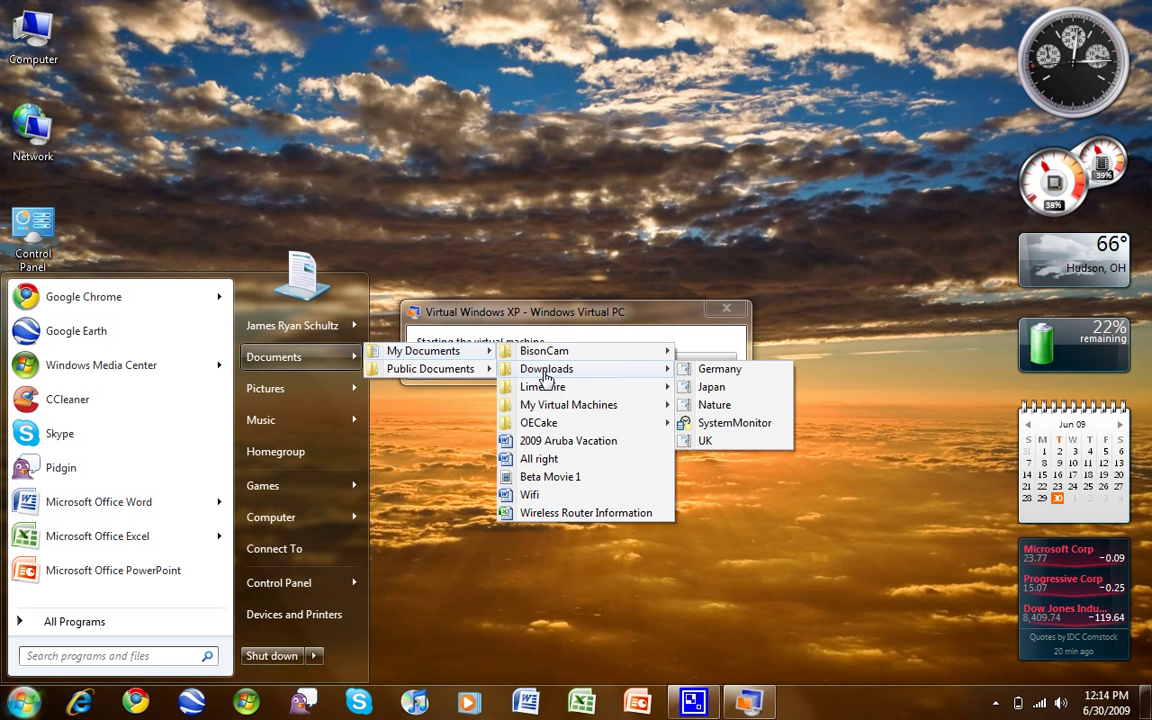
mouse_move(546, 408)
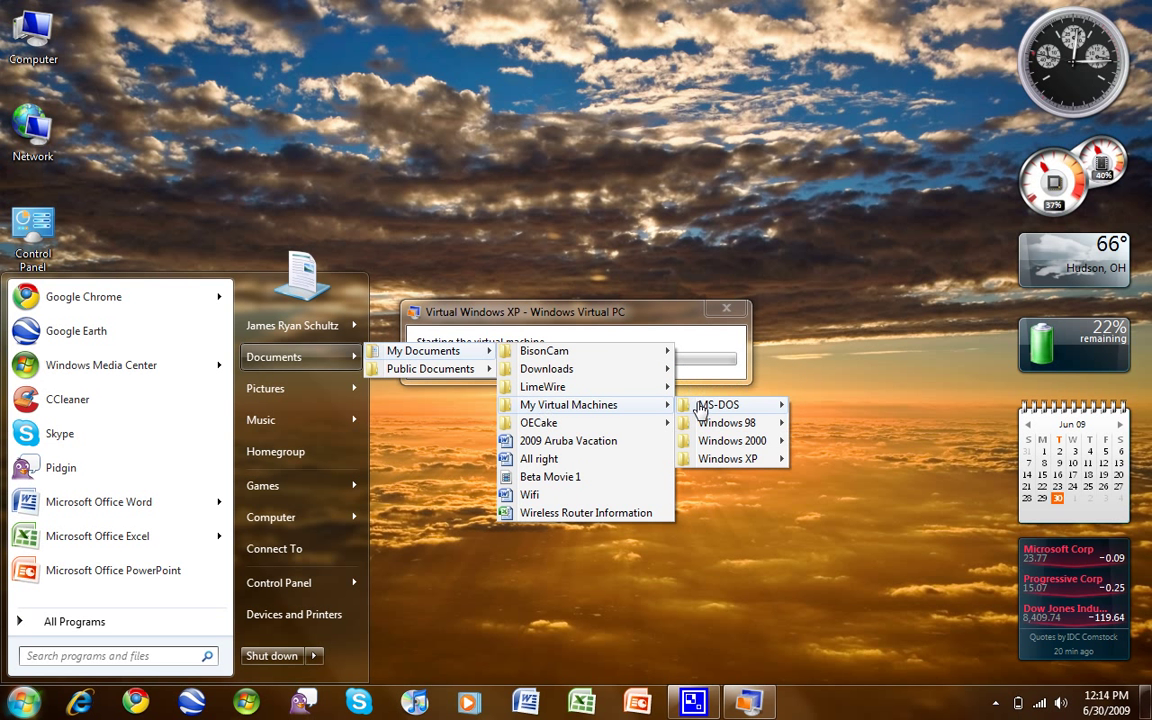
mouse_move(708, 468)
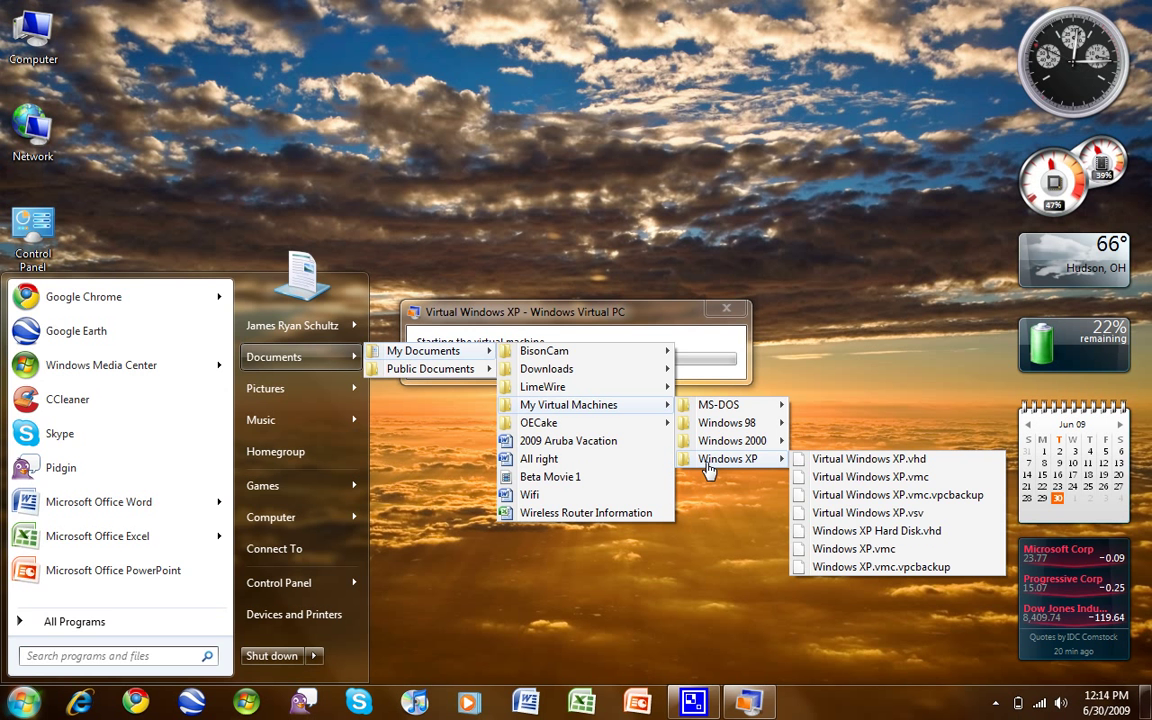
left_click(524, 312)
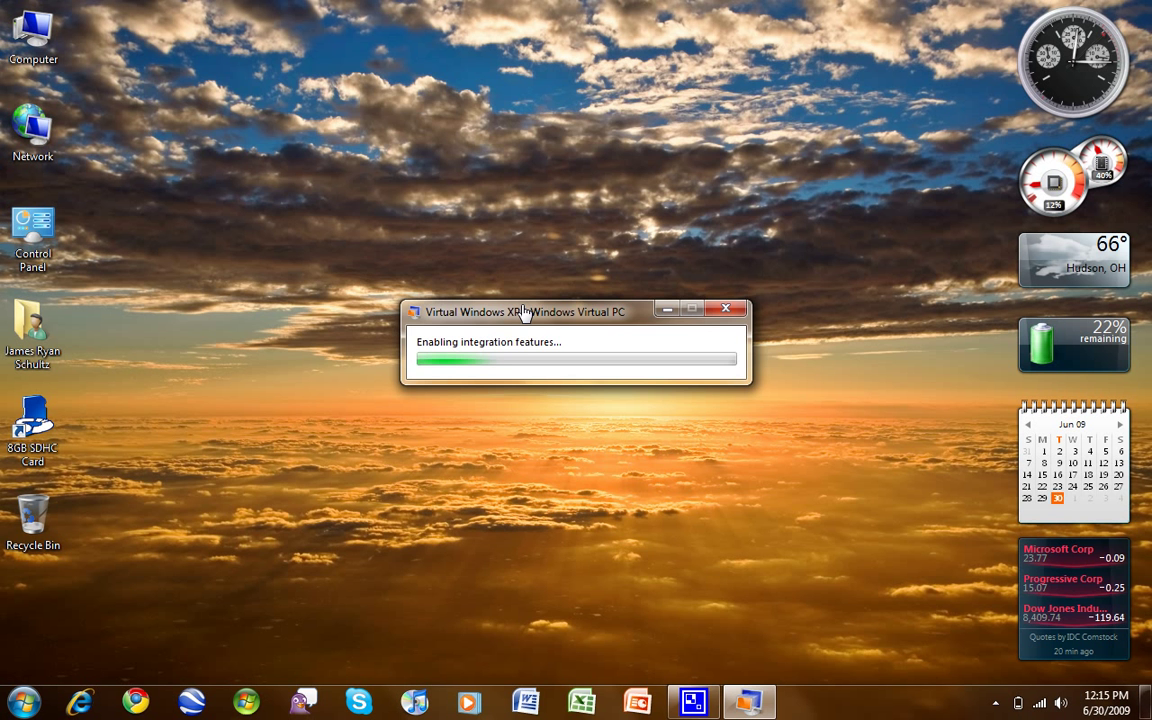
View the host computer's basic system information down to the Windows activation section, and close it.
key("super+Pause")
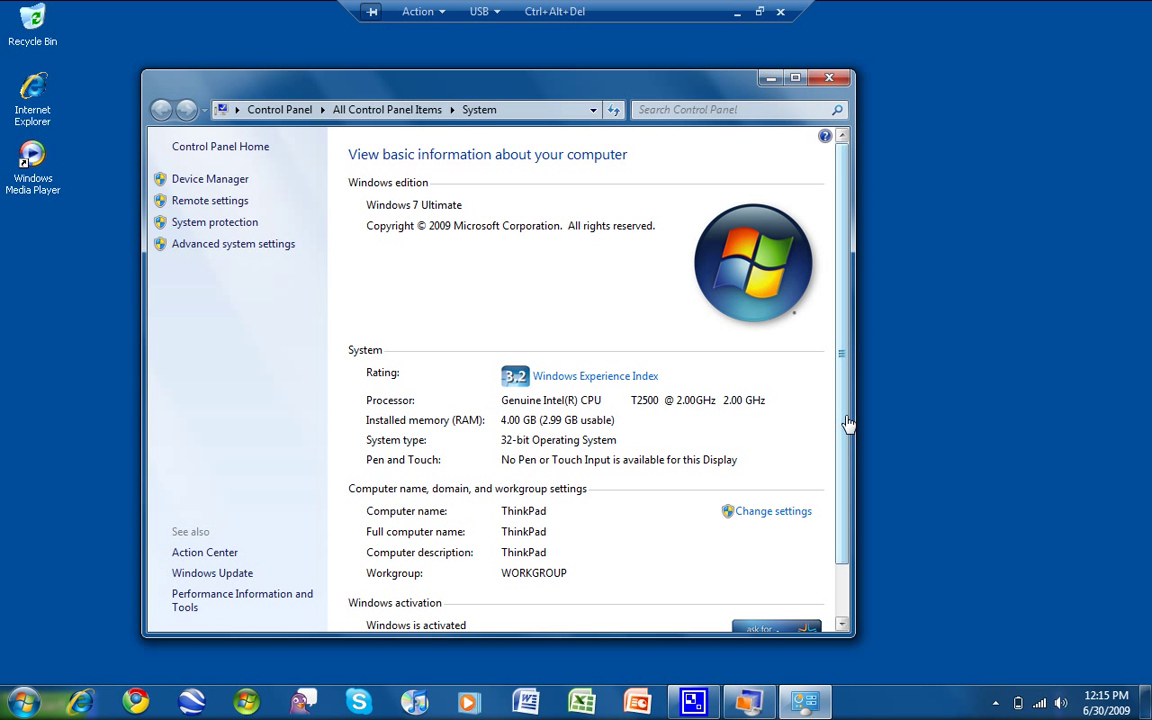
left_click_drag(847, 424, 847, 501)
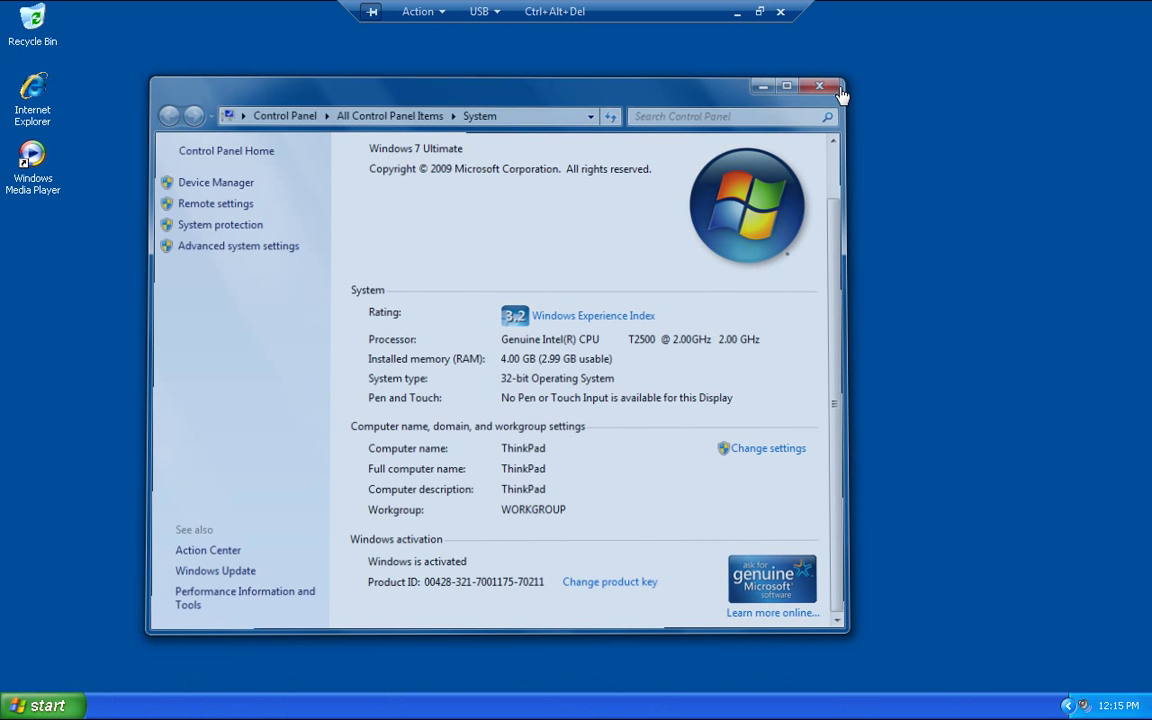
left_click(841, 94)
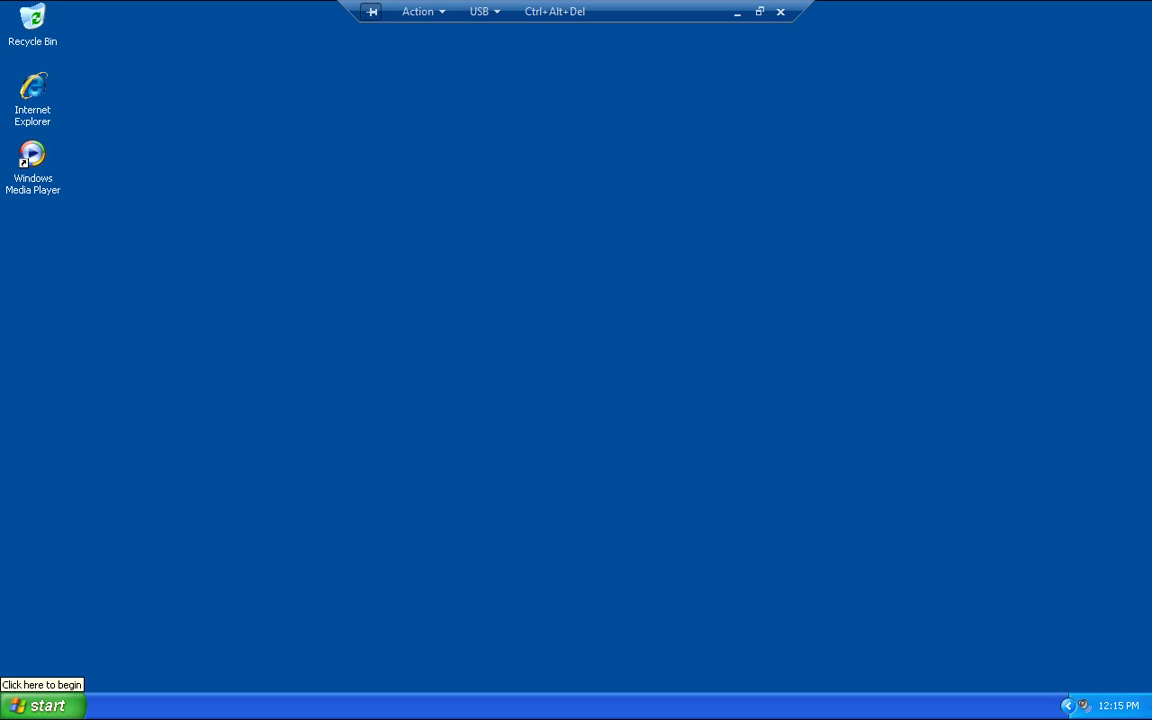
View the drives in My Computer inside the virtual Windows XP, and minimize the virtual machine.
left_click(28, 705)
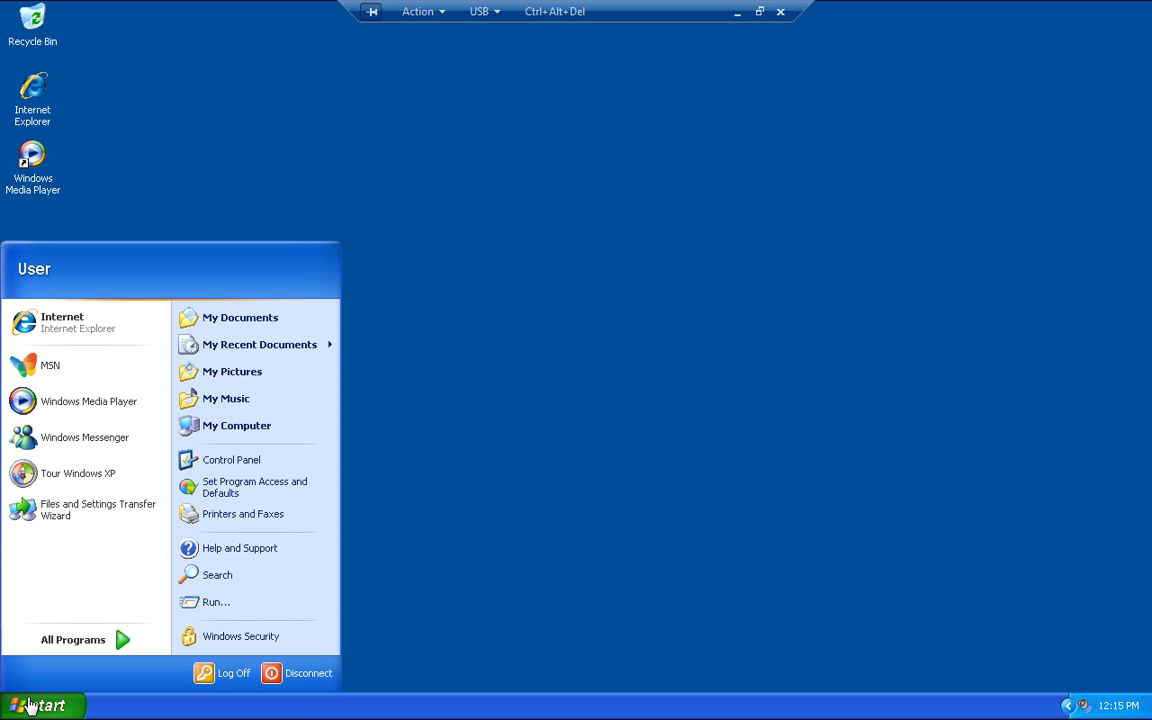
left_click(241, 428)
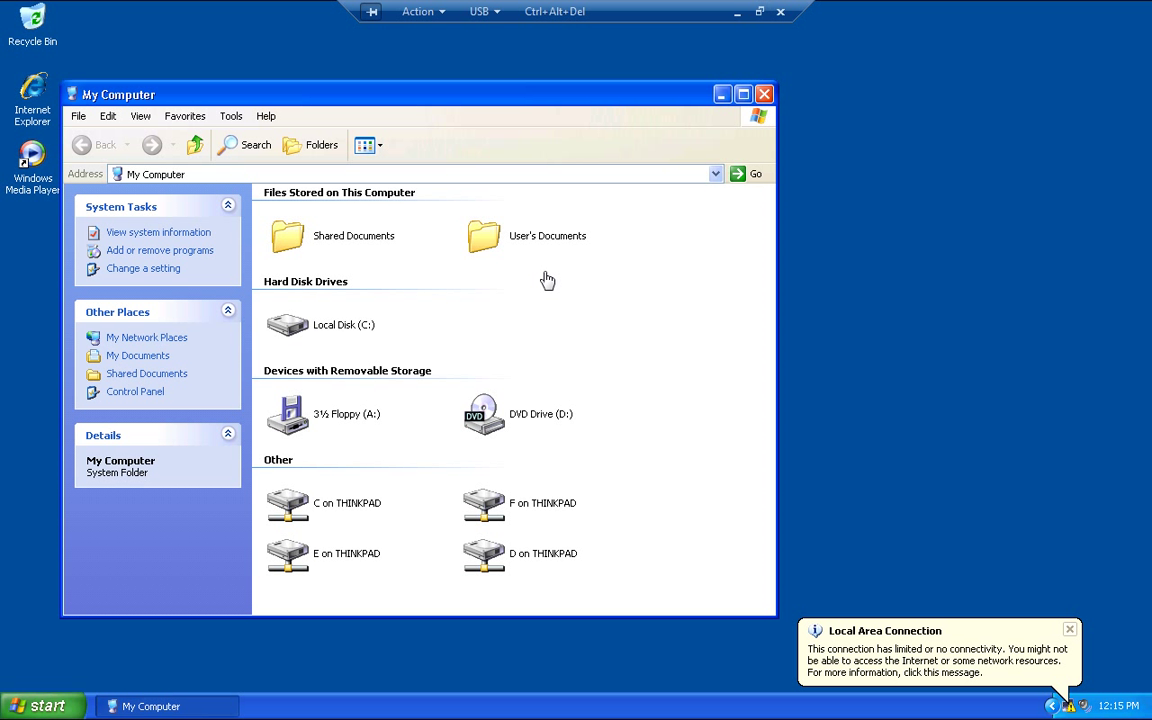
left_click(736, 15)
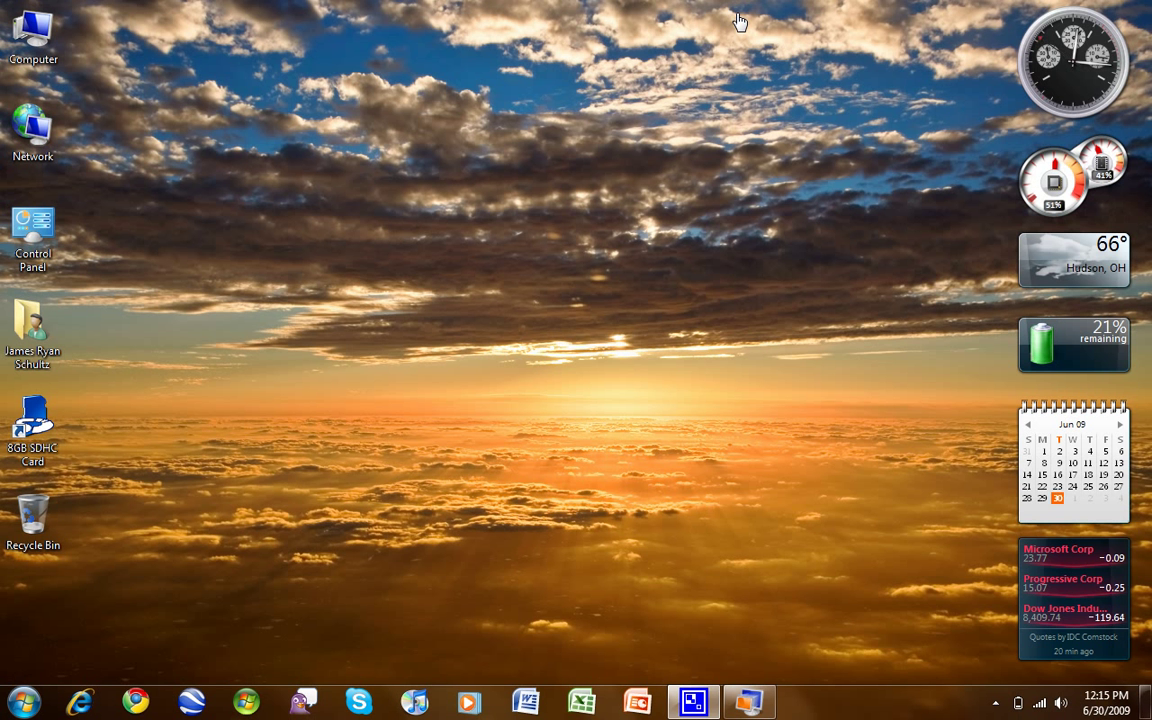
Bring up the CamStudio window from the hidden notification icons.
mouse_move(767, 708)
left_click(995, 703)
left_click(1025, 610)
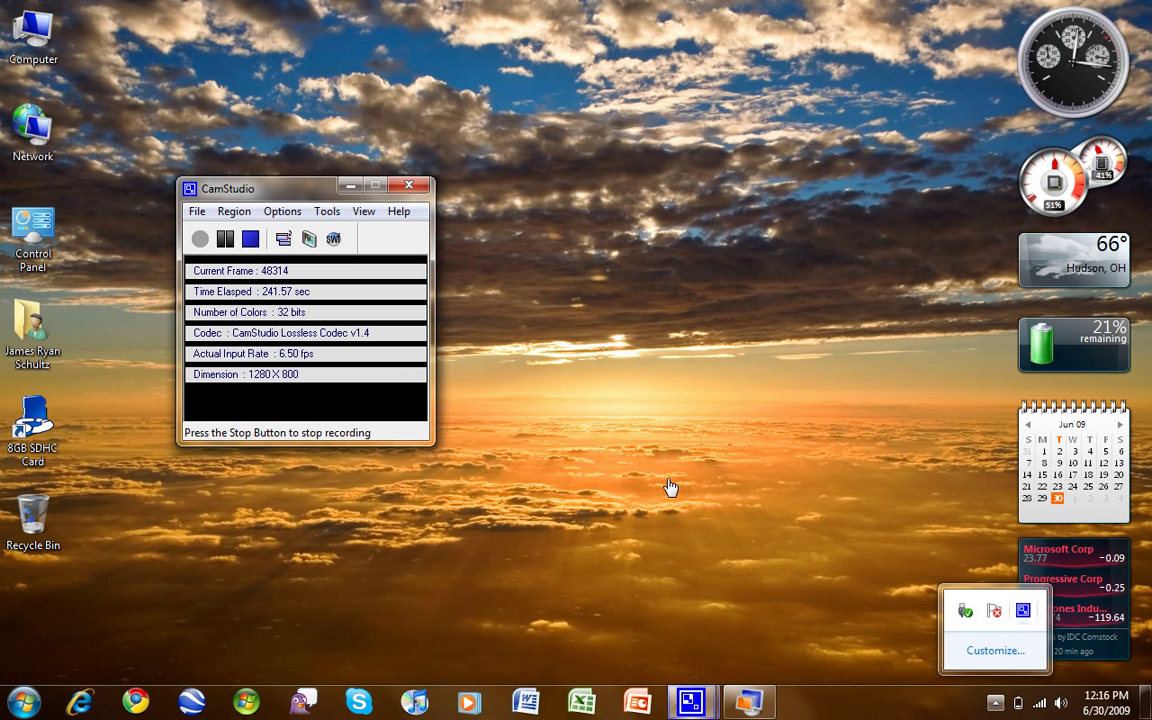
left_click(638, 483)
Return to the virtual Windows XP, close My Computer and start Internet Explorer.
left_click(765, 706)
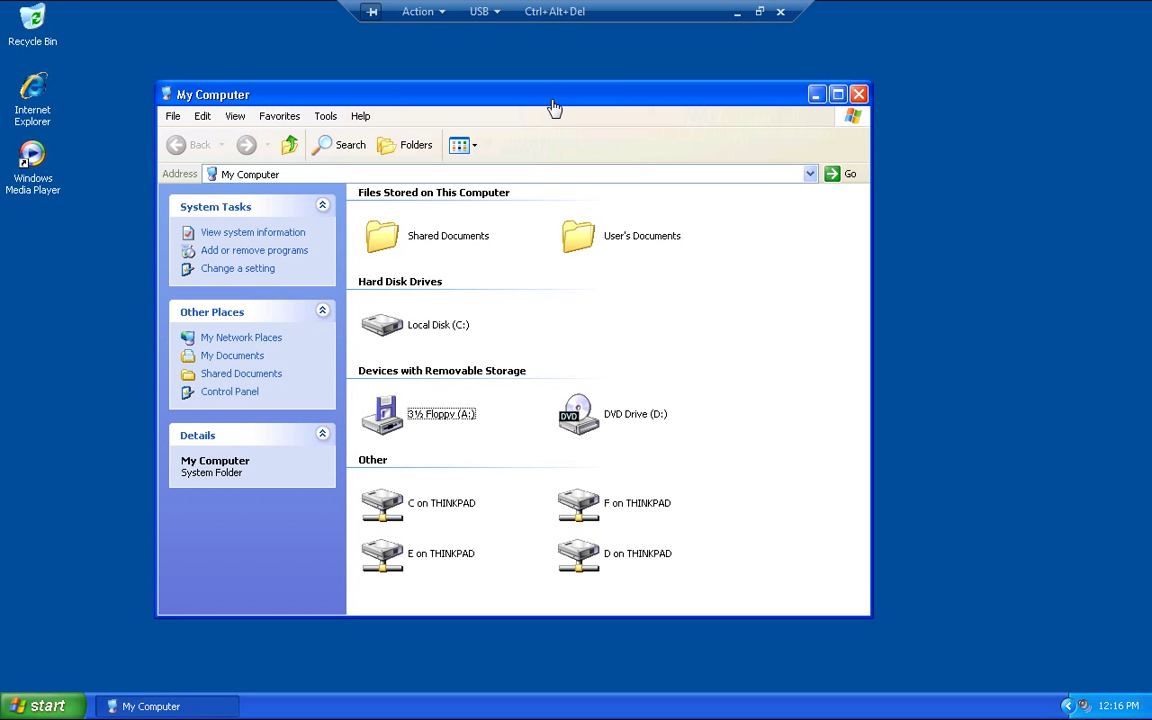
left_click(855, 97)
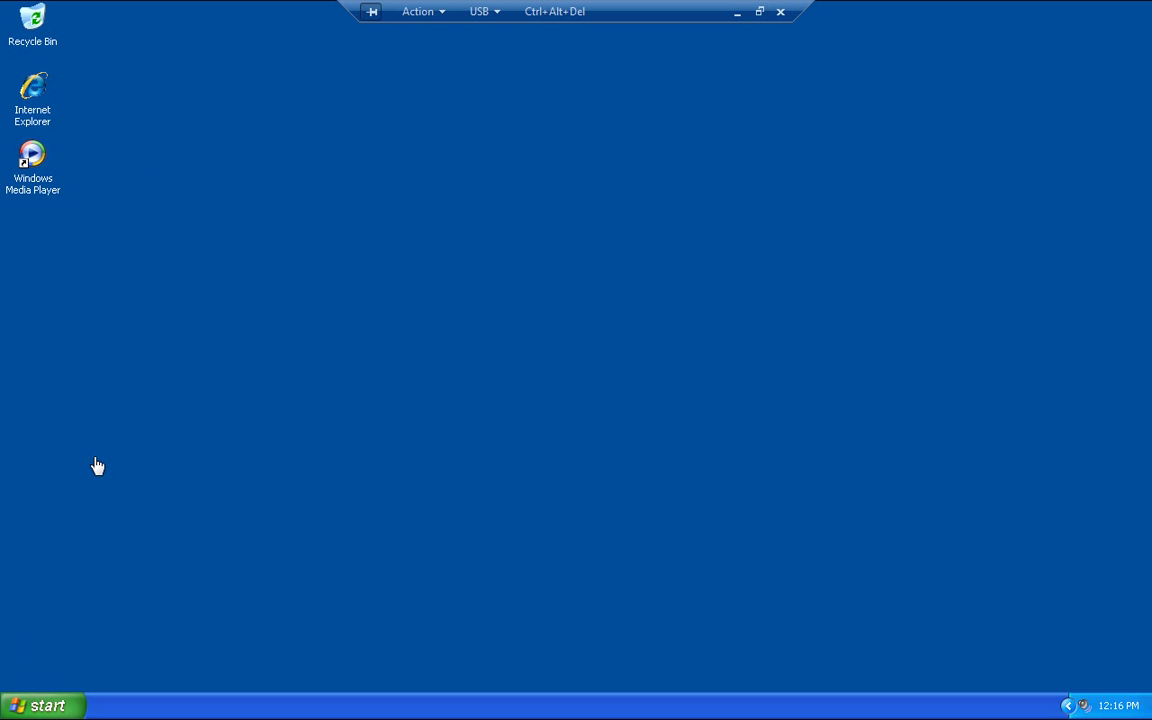
left_click(45, 704)
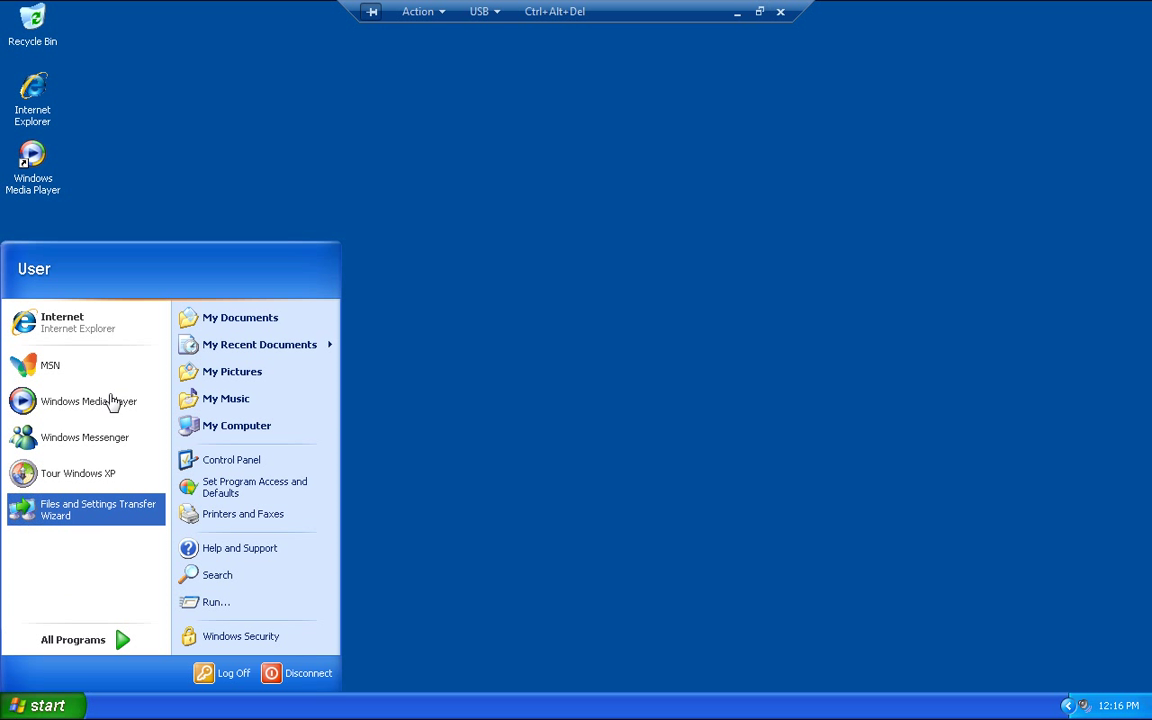
left_click(120, 330)
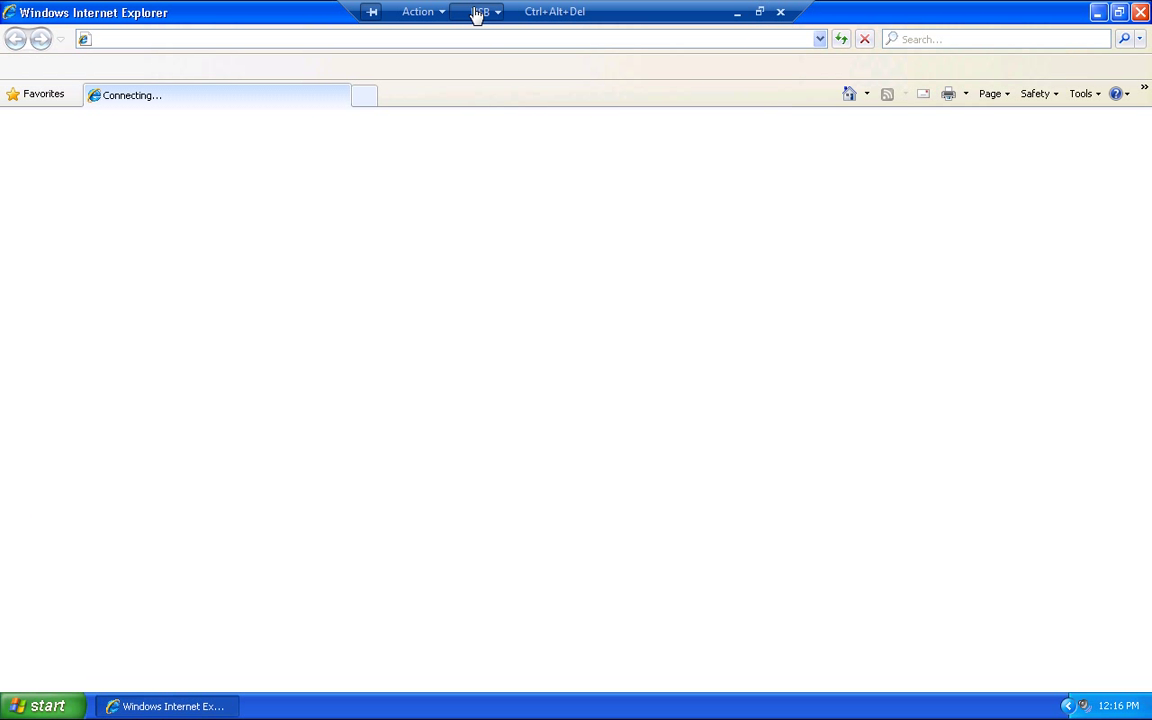
Check the virtual machine's attachable USB devices and its action options, and close the virtual machine.
left_click(479, 13)
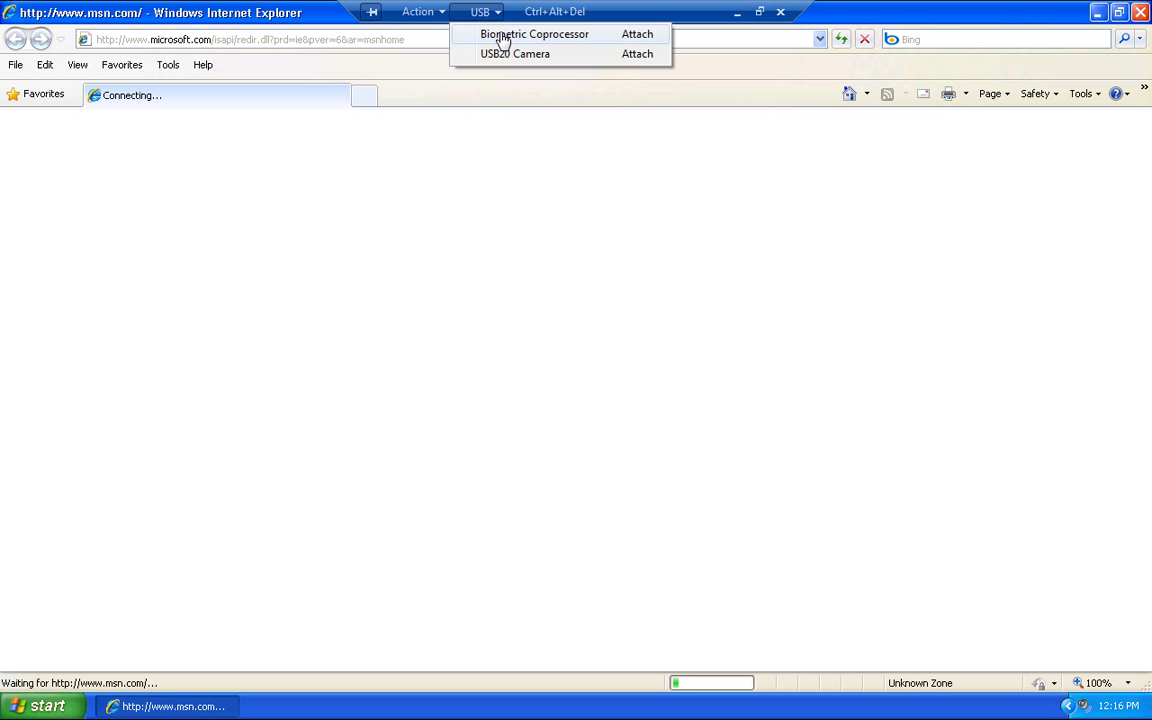
left_click(427, 20)
left_click(427, 22)
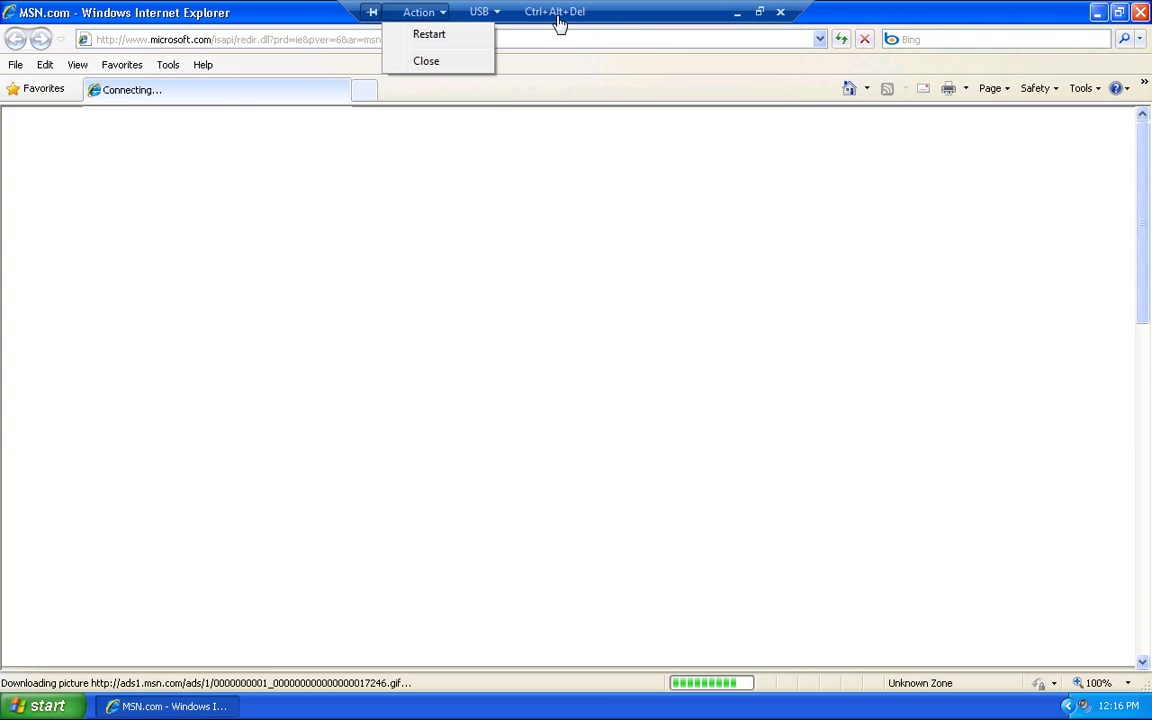
left_click(612, 11)
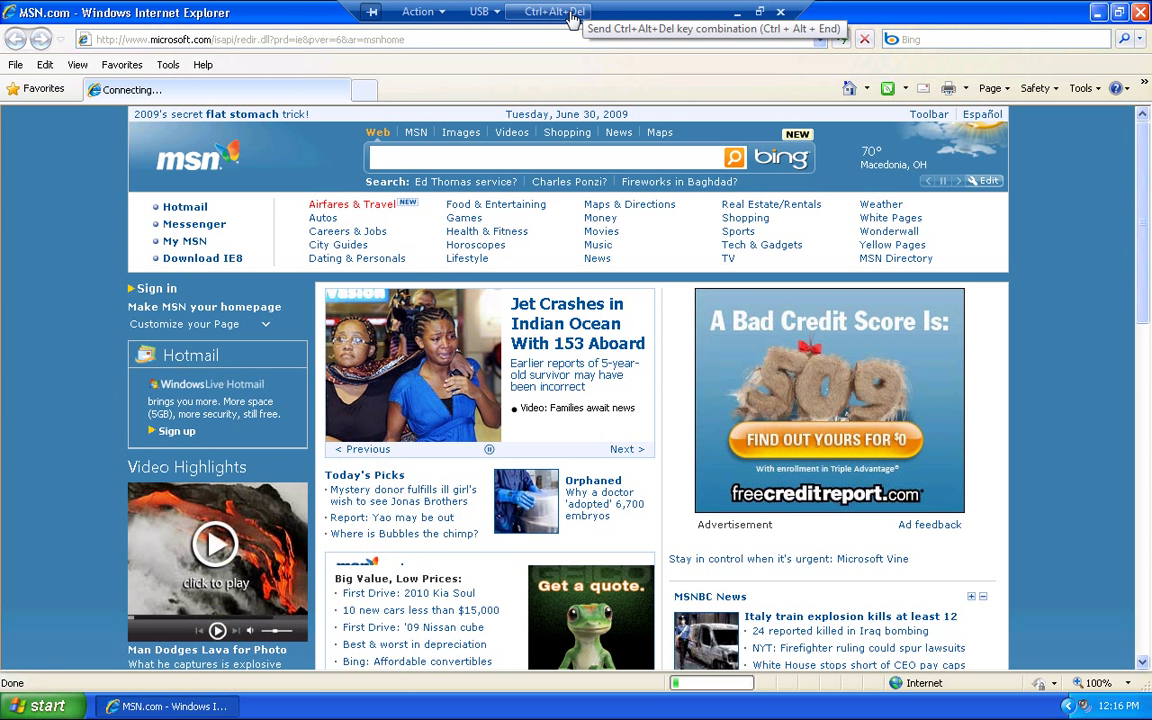
left_click(783, 16)
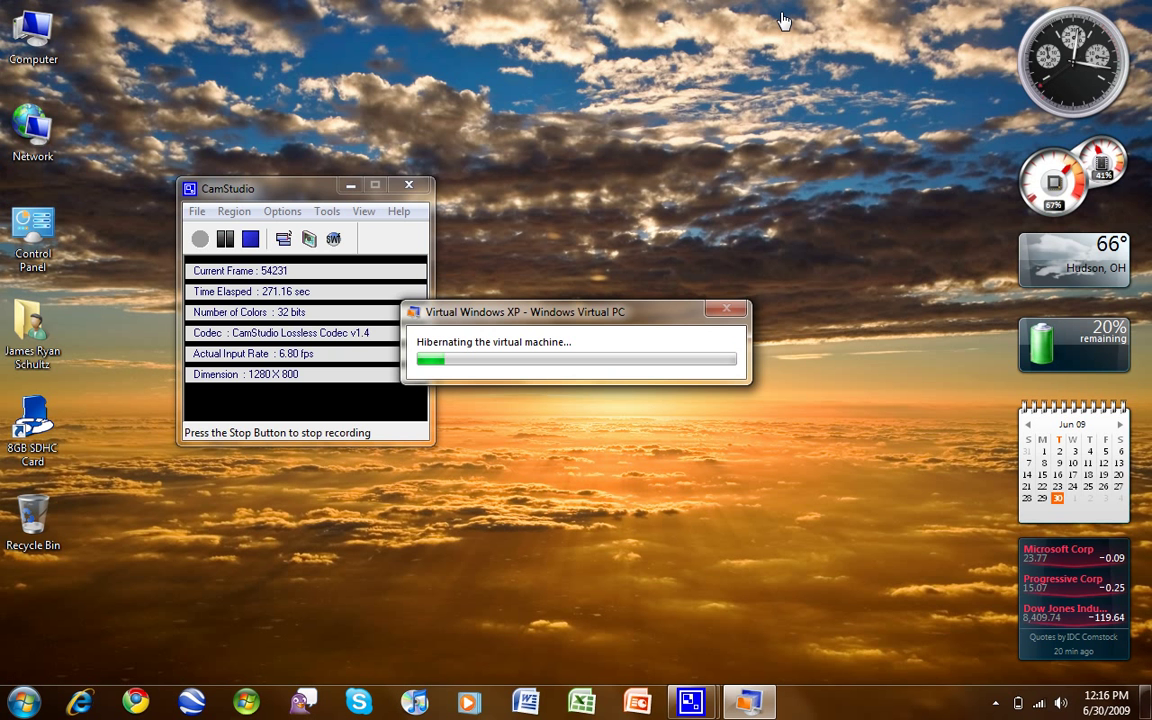